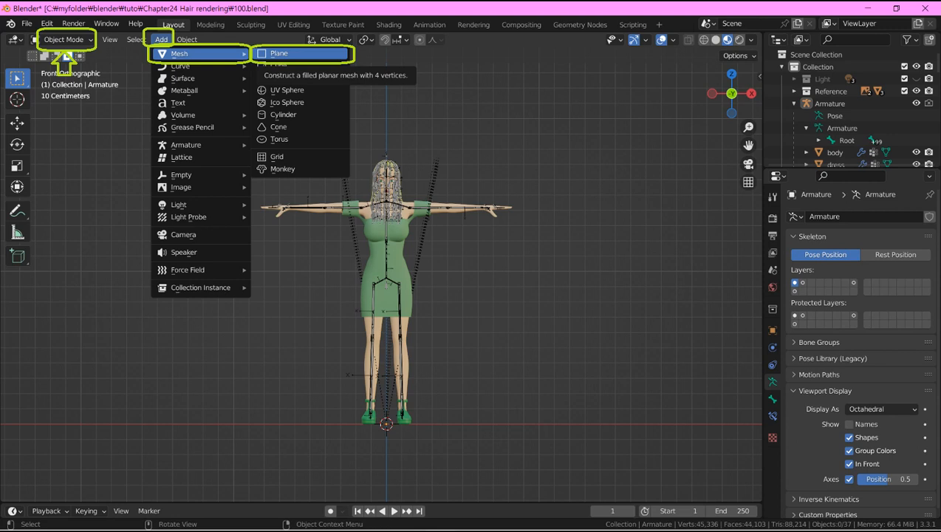
Add a plane mesh for the two-wall backdrop around the character and delete its floor face.
{"action": "left_click", "coordinate": [292, 53]}
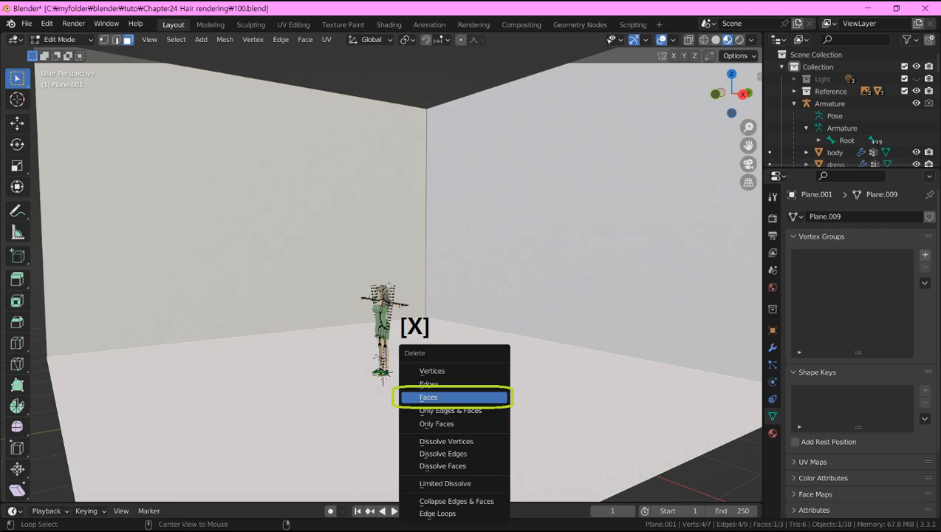
{"action": "left_click", "coordinate": [428, 397]}
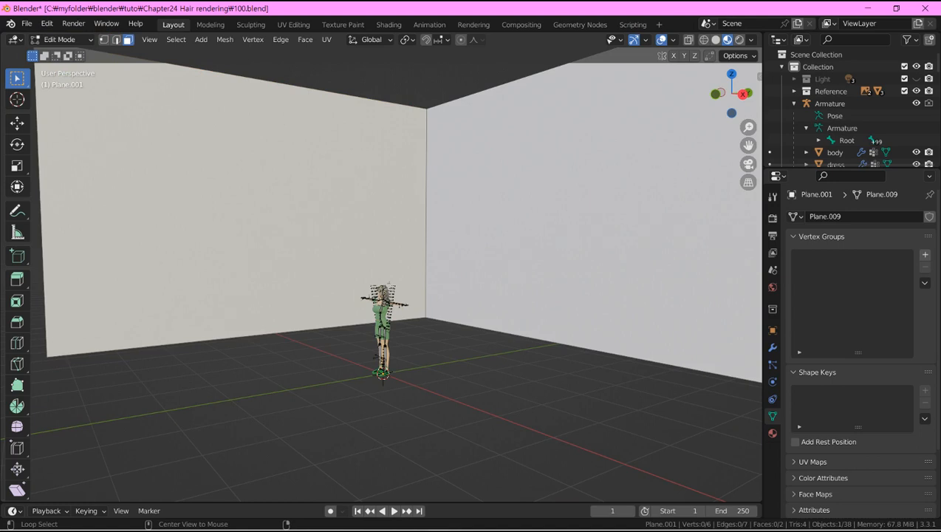
Select the bottom edges of the two backdrop walls and move them vertically along the Z axis.
{"action": "left_click", "coordinate": [116, 40]}
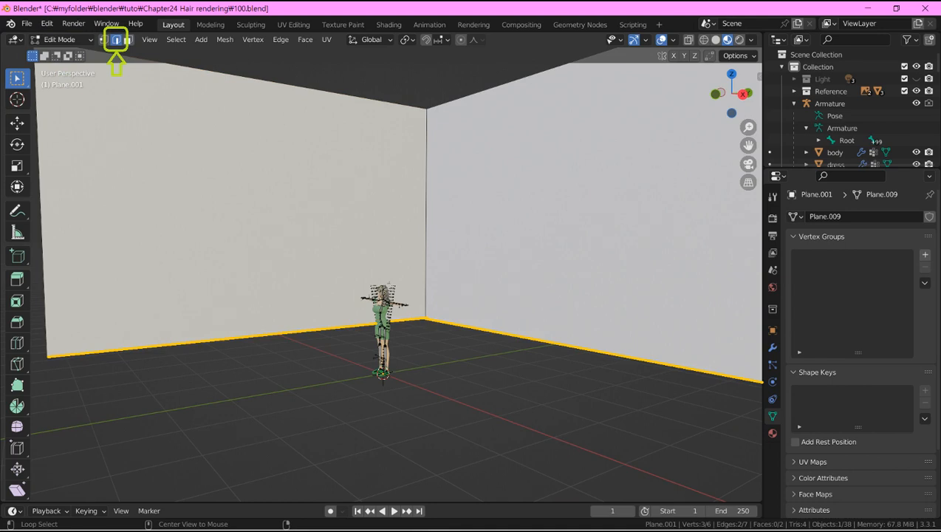
{"action": "key", "text": "g"}
{"action": "key", "text": "z"}
{"action": "key", "text": "Return"}
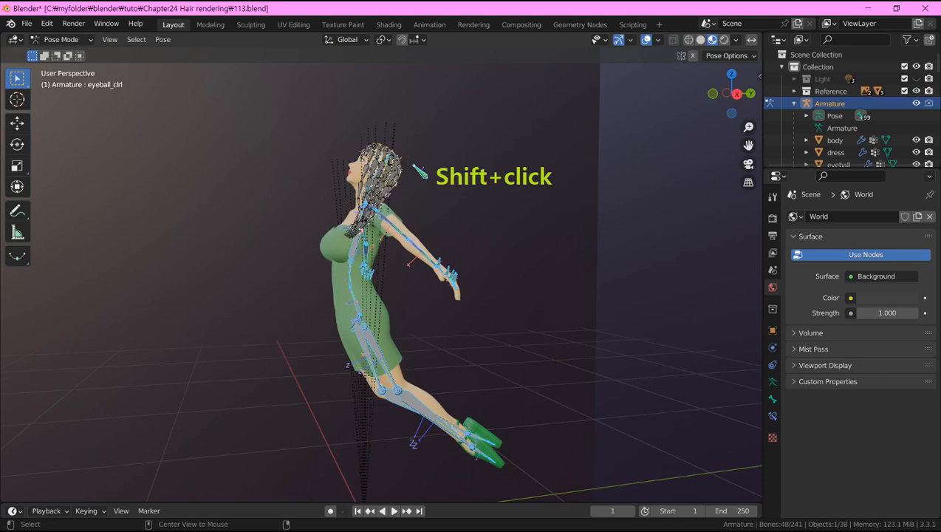
Hide the selected body and control bones, and rotate the long hair bones backward in side view by about -14.4° and -5.6°.
{"action": "key", "text": "h"}
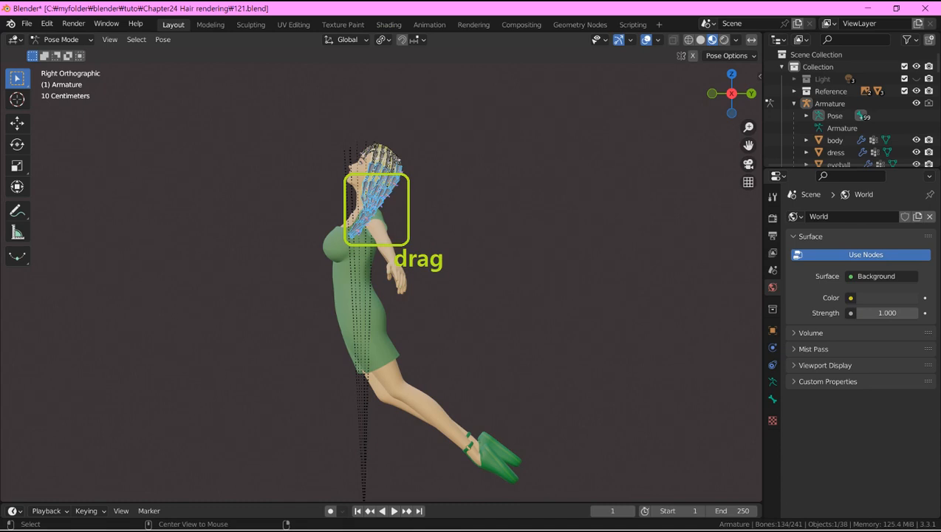
{"action": "key", "text": "r"}
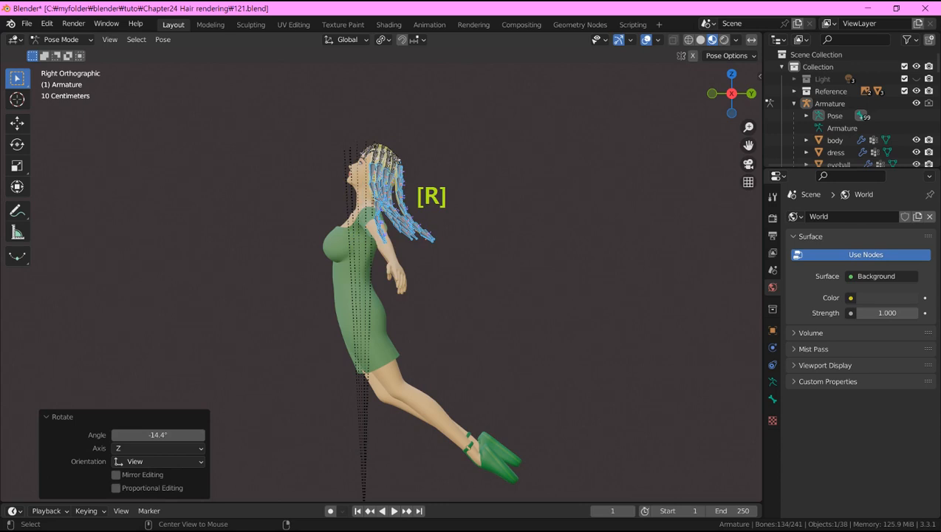
{"action": "left_click_drag", "start_coordinate": [353, 199], "coordinate": [452, 249]}
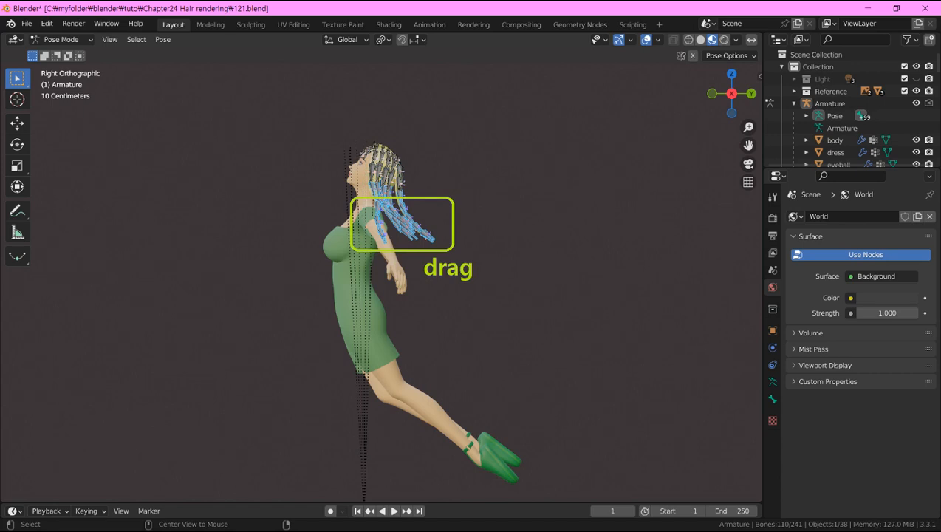
{"action": "key", "text": "r"}
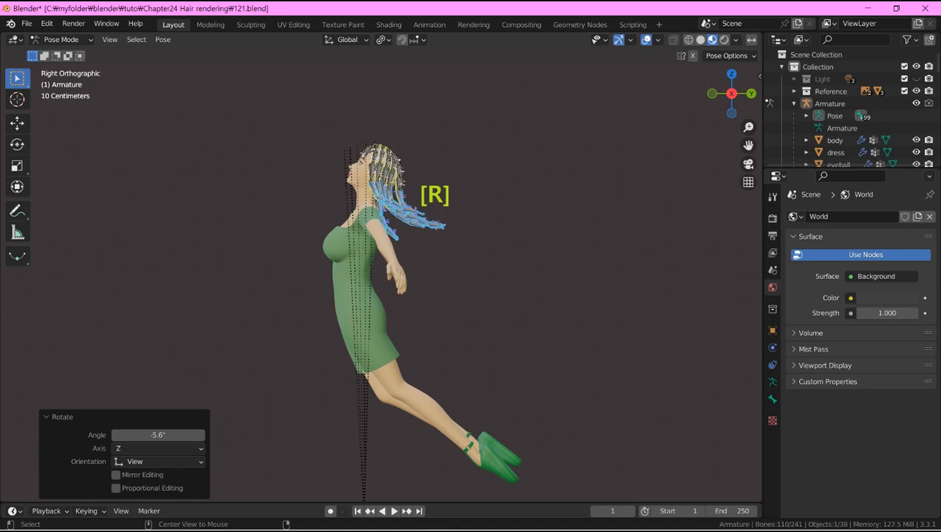
Rotate the hair bones near the trailing strand ends by about 2.18° in side view, and rotate the outermost tip bones.
{"action": "left_click_drag", "start_coordinate": [405, 202], "coordinate": [449, 241]}
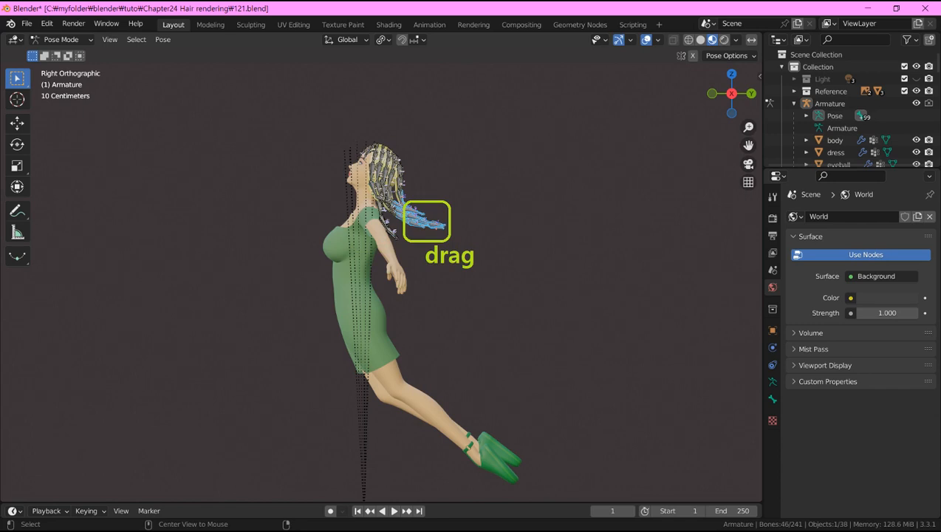
{"action": "key", "text": "r"}
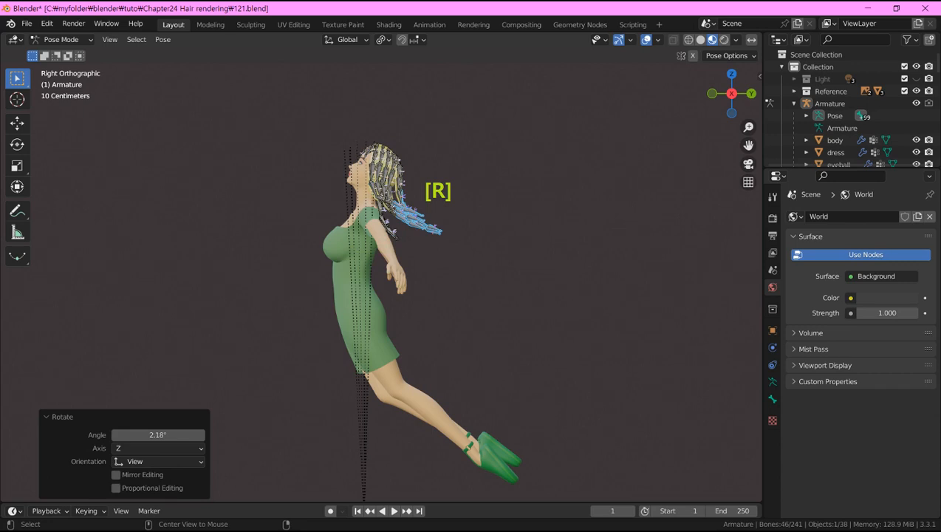
{"action": "left_click_drag", "start_coordinate": [418, 205], "coordinate": [447, 248]}
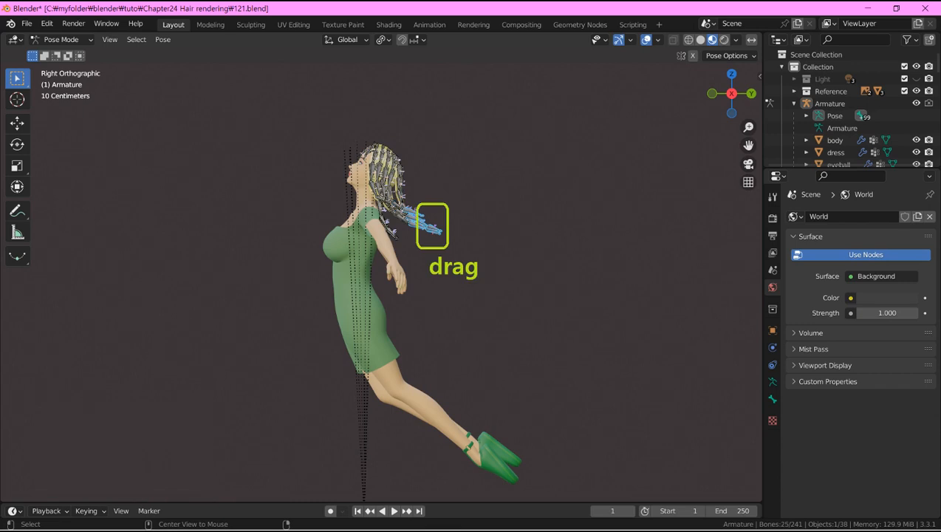
{"action": "key", "text": "r"}
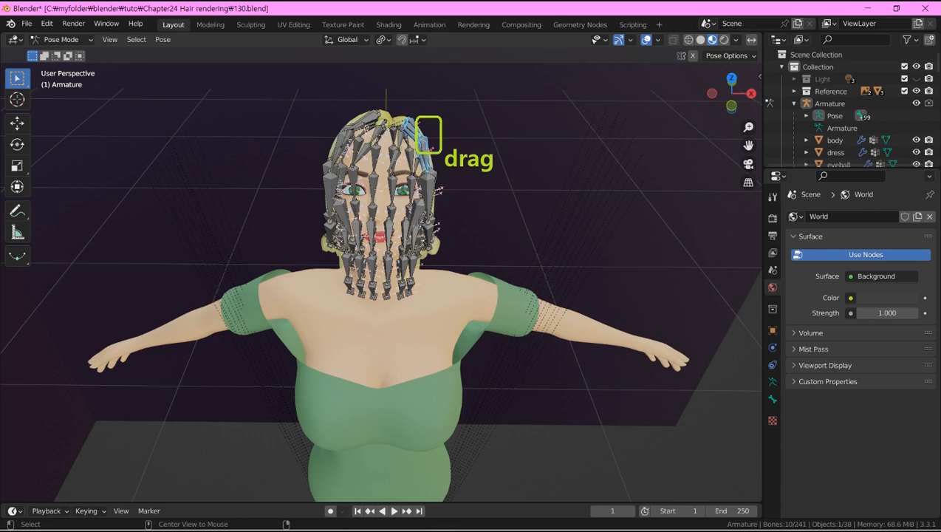
Rotate the upper hair strand bones beside the forehead on the character's left side, seen from the front.
{"action": "key", "text": "r"}
{"action": "key", "text": "Return"}
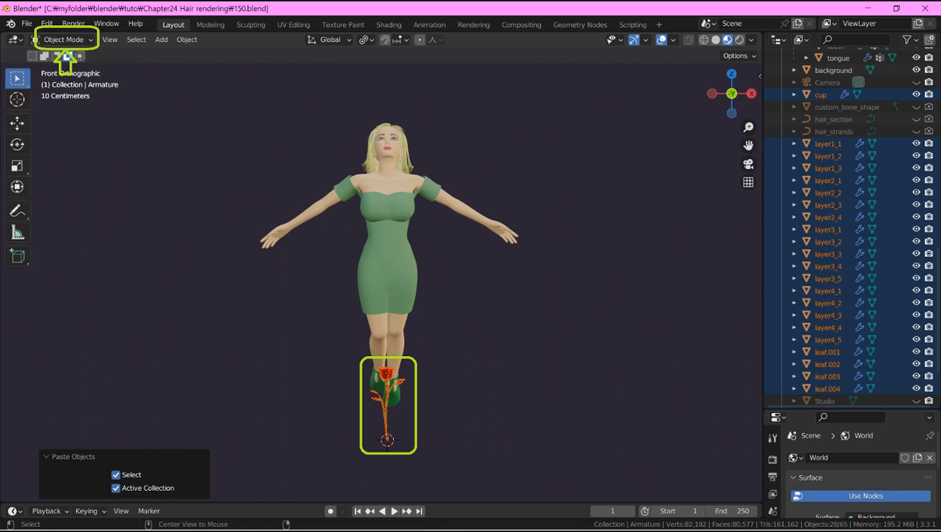
Create a new collection inside the Scene Collection and name it rose.
{"action": "right_click", "coordinate": [768, 53]}
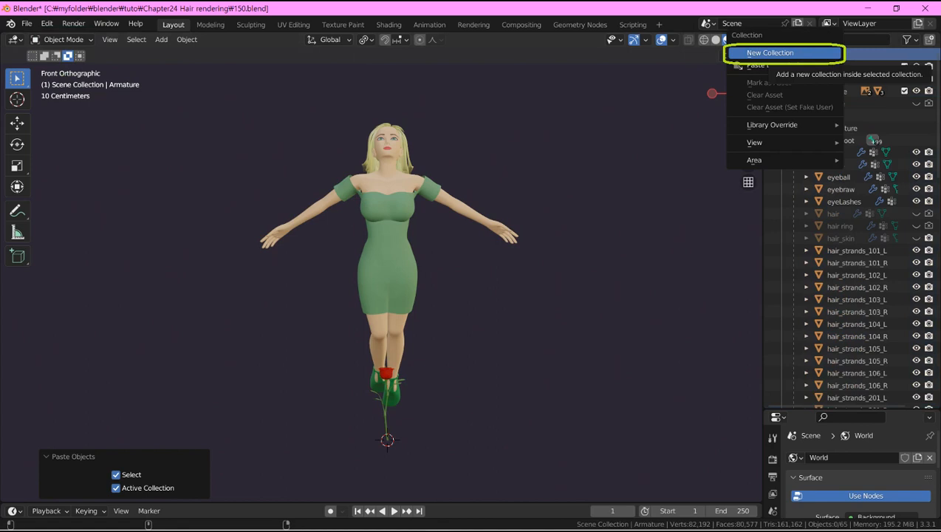
{"action": "left_click", "coordinate": [770, 52]}
{"action": "double_click", "coordinate": [809, 395]}
{"action": "type", "text": "rose"}
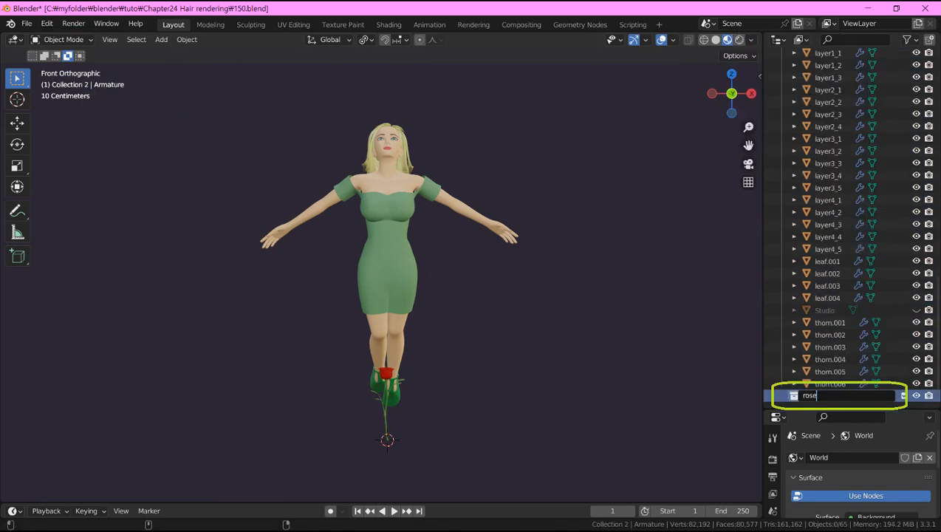
{"action": "key", "text": "Return"}
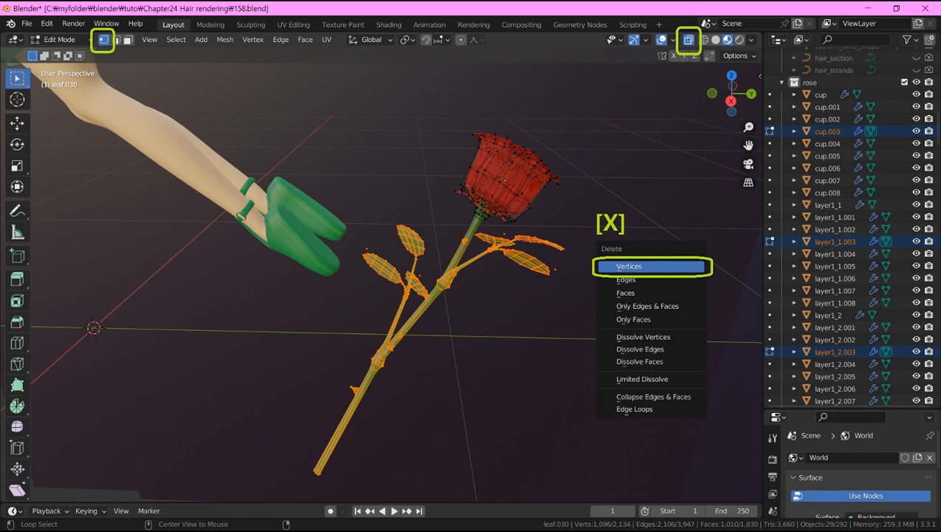
Delete the selected stem, leaf and thorn vertices of the duplicated rose, keeping only its flower head.
{"action": "left_click", "coordinate": [629, 266]}
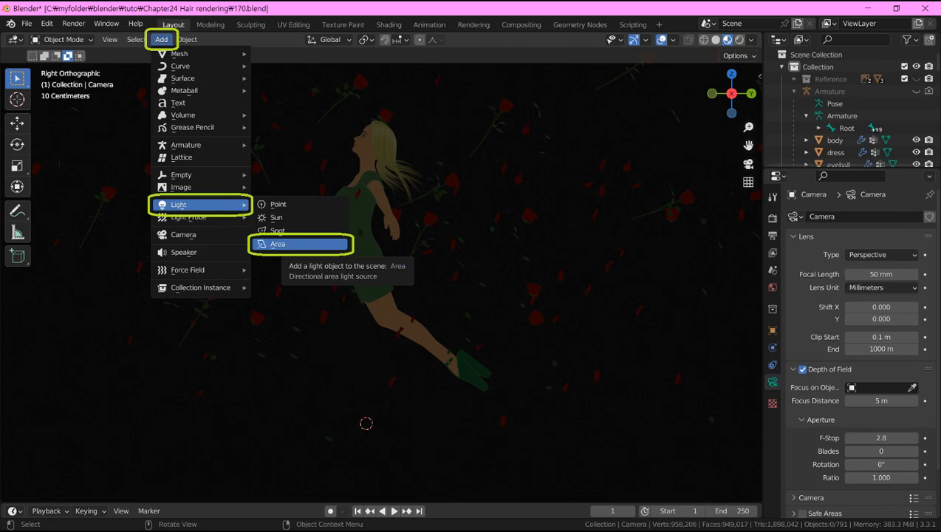
Light the floating character with three area lights of 200 W, 100 W and 200 W plus one spot light.
{"action": "left_click", "coordinate": [299, 244]}
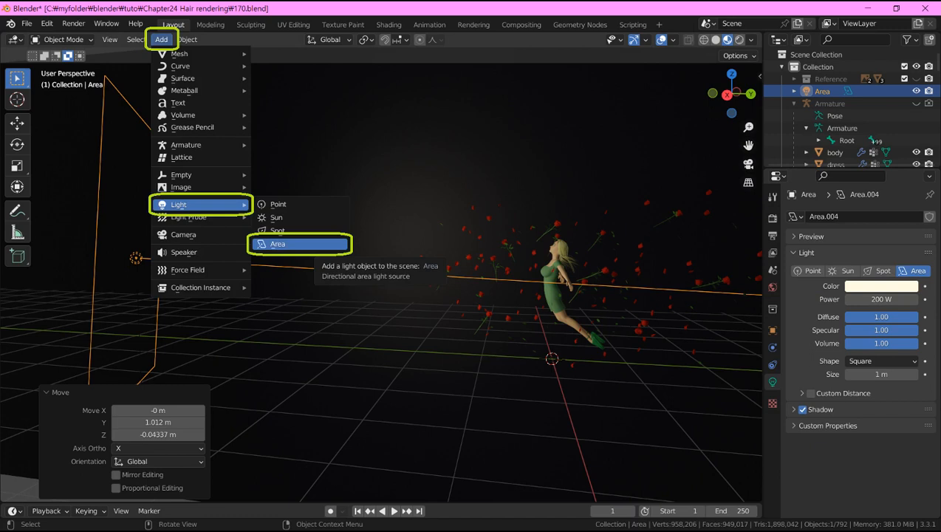
{"action": "left_click", "coordinate": [295, 244]}
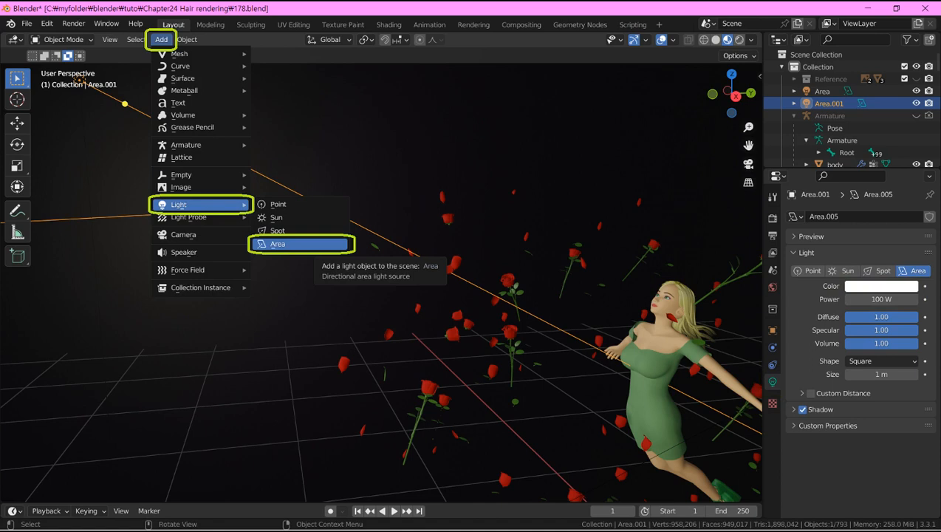
{"action": "left_click", "coordinate": [295, 244]}
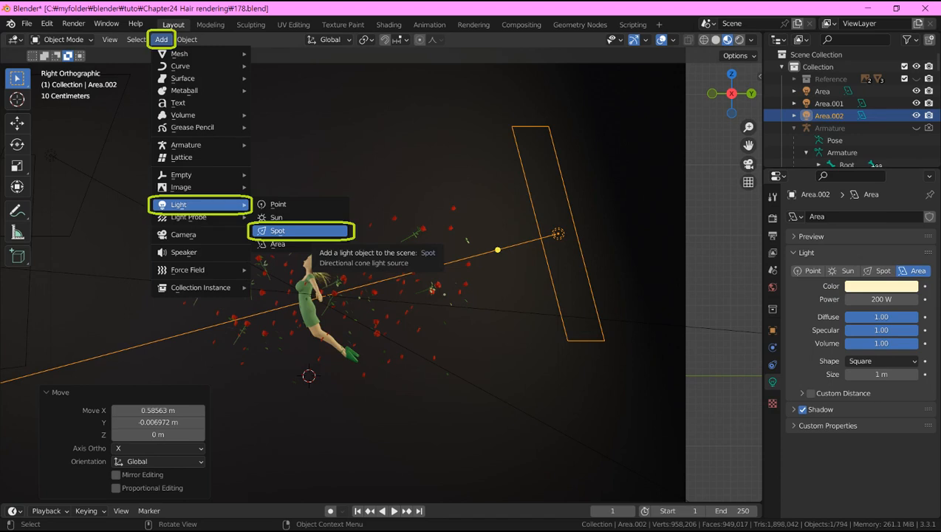
{"action": "left_click", "coordinate": [299, 231]}
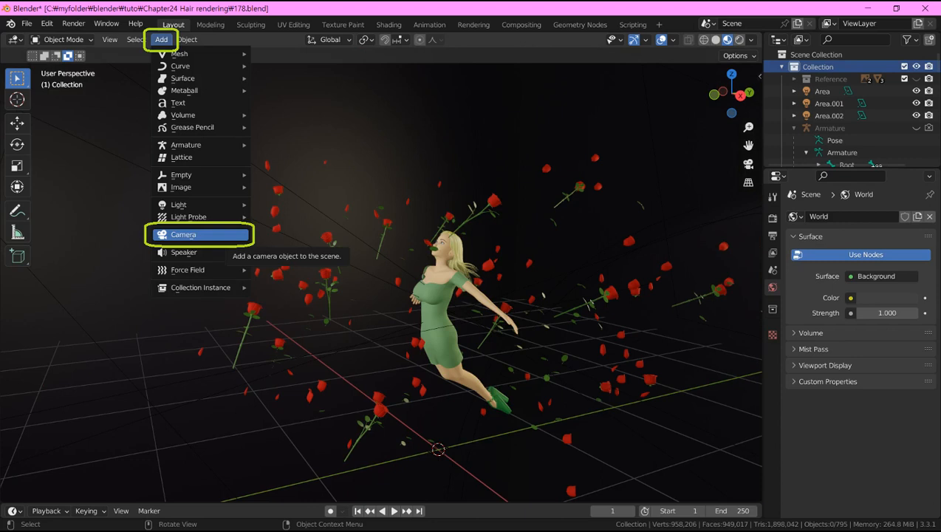
Add a camera beside the character and frame the shot through it with Camera to View locking enabled.
{"action": "left_click", "coordinate": [214, 235]}
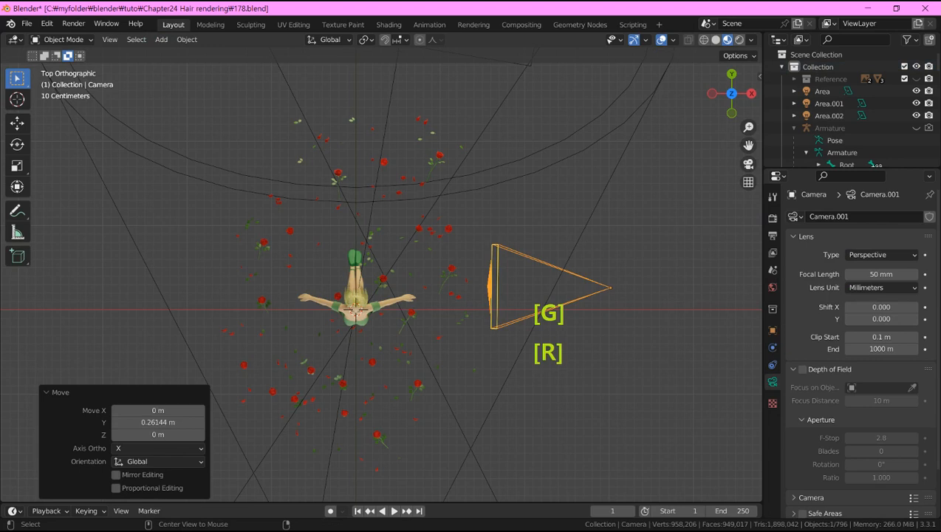
{"action": "key", "text": "KP_0"}
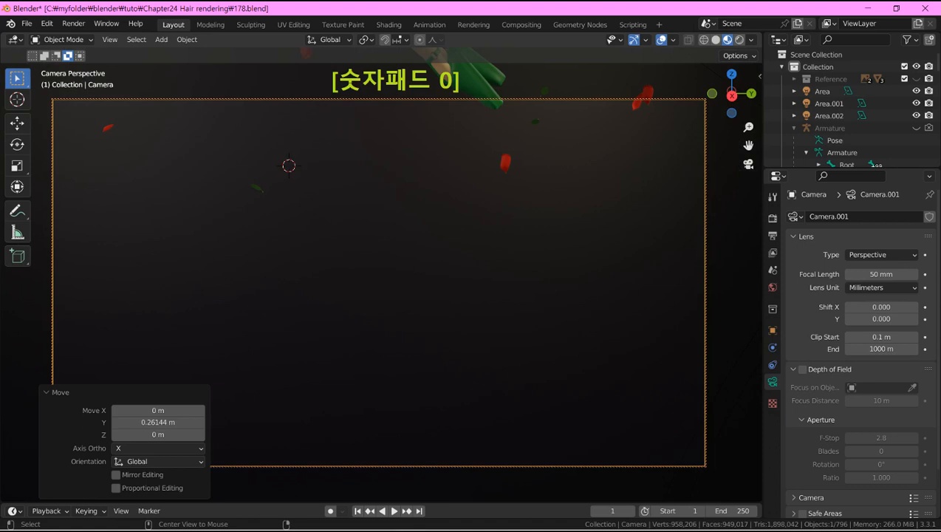
{"action": "key", "text": "n"}
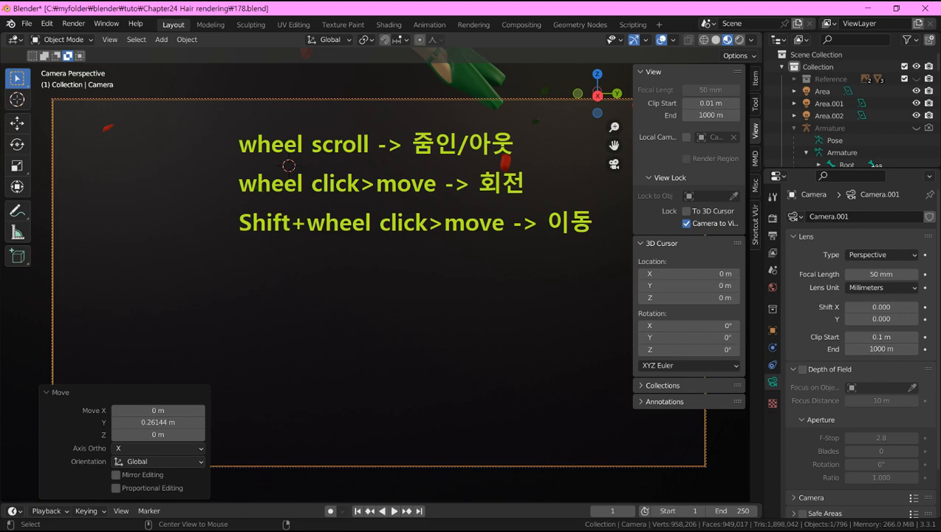
{"action": "key", "text": "n"}
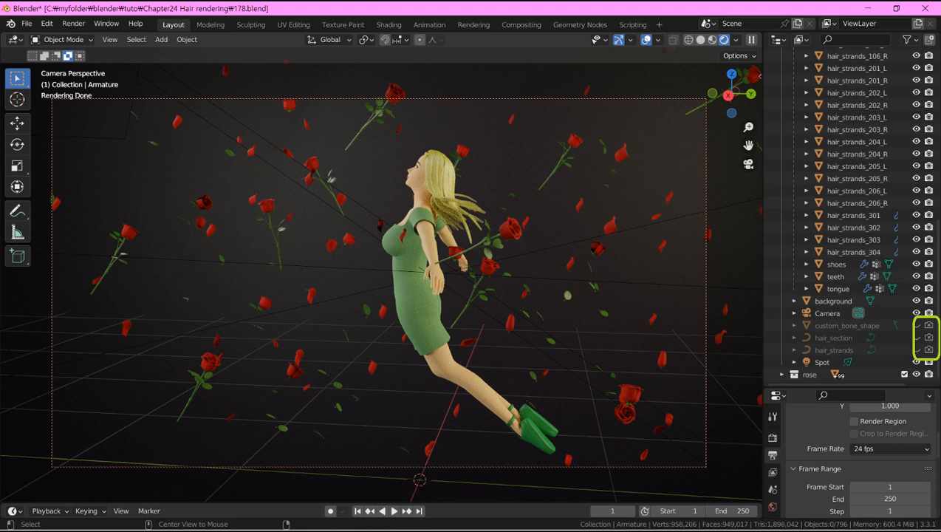
Render the active scene as an image and save it as PNG file hair_render01 in C:\tmp\.
{"action": "left_click", "coordinate": [73, 23]}
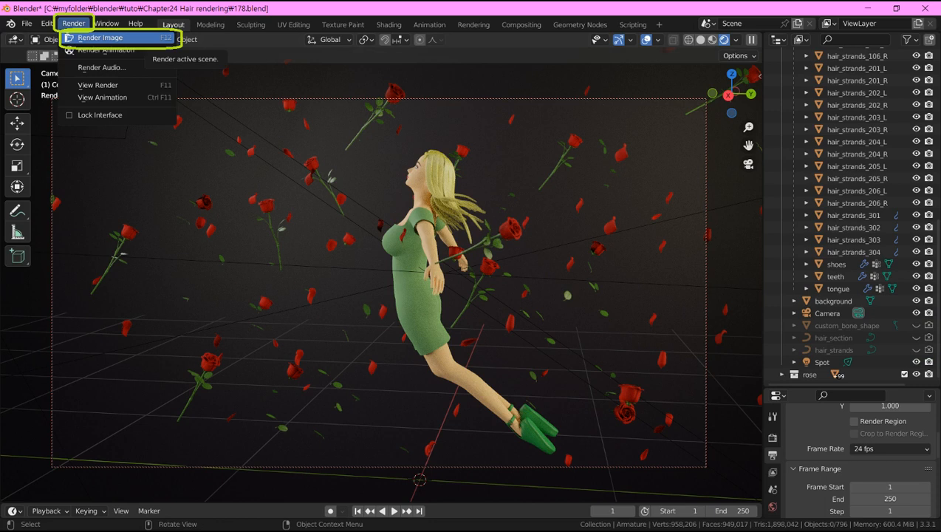
{"action": "left_click", "coordinate": [99, 37]}
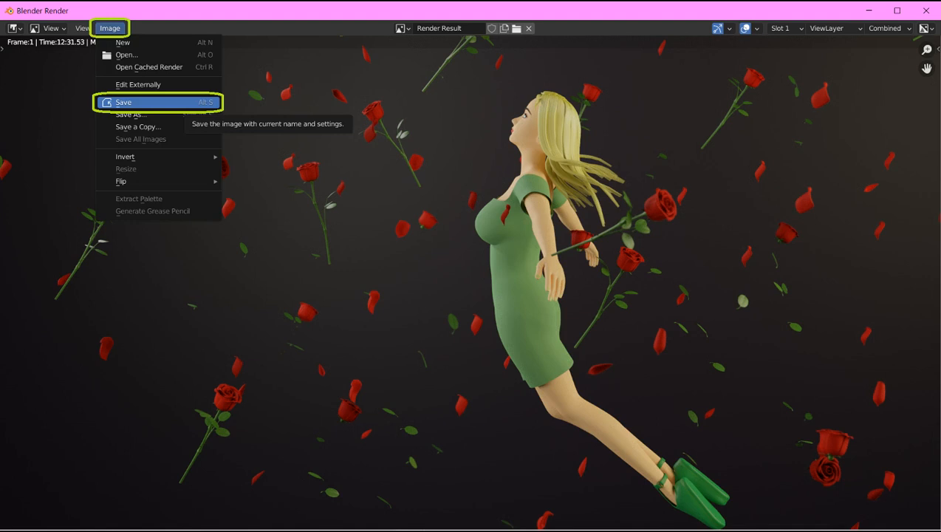
{"action": "left_click", "coordinate": [155, 101]}
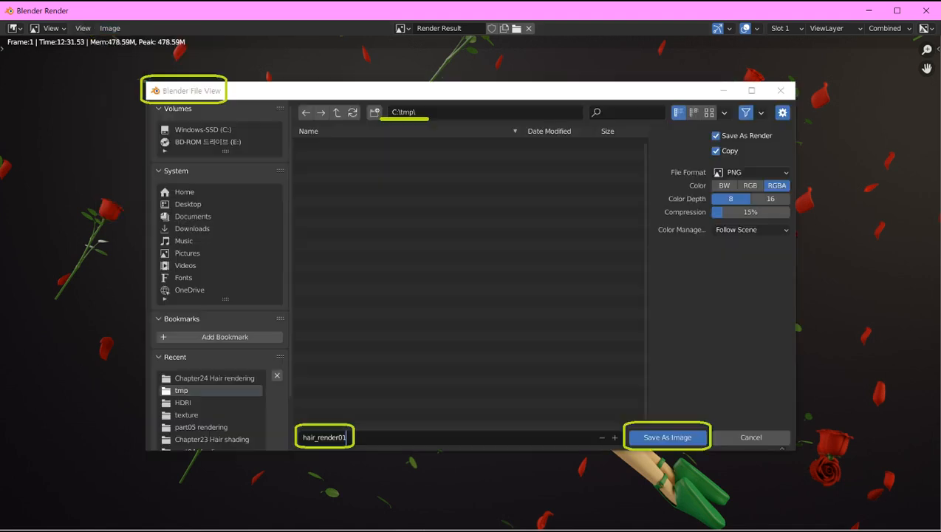